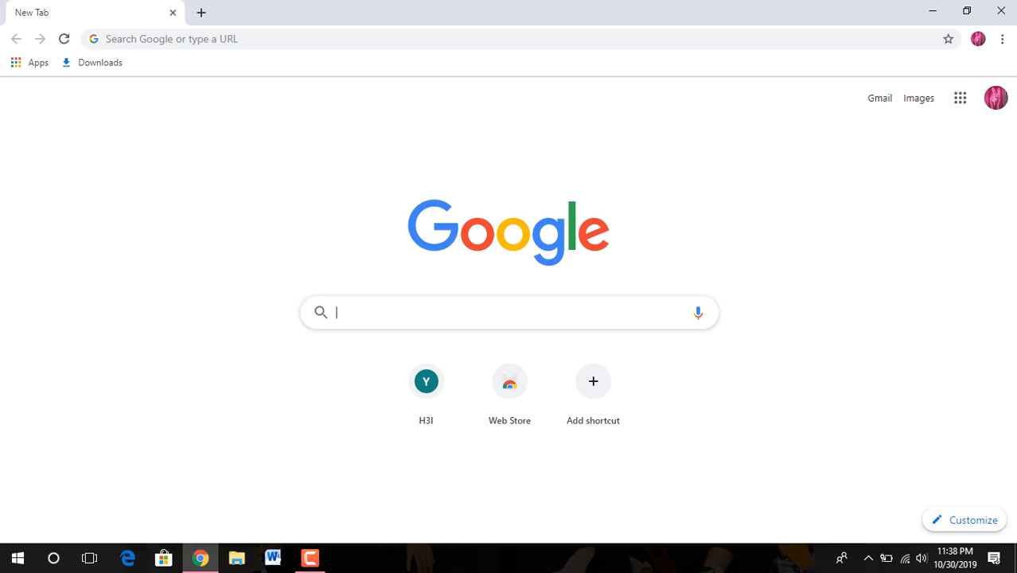
Step: Search Google for 'quizegg' and open the 'QuizEgg: Online Test Maker' site
{"action": "type", "text": "qu"}
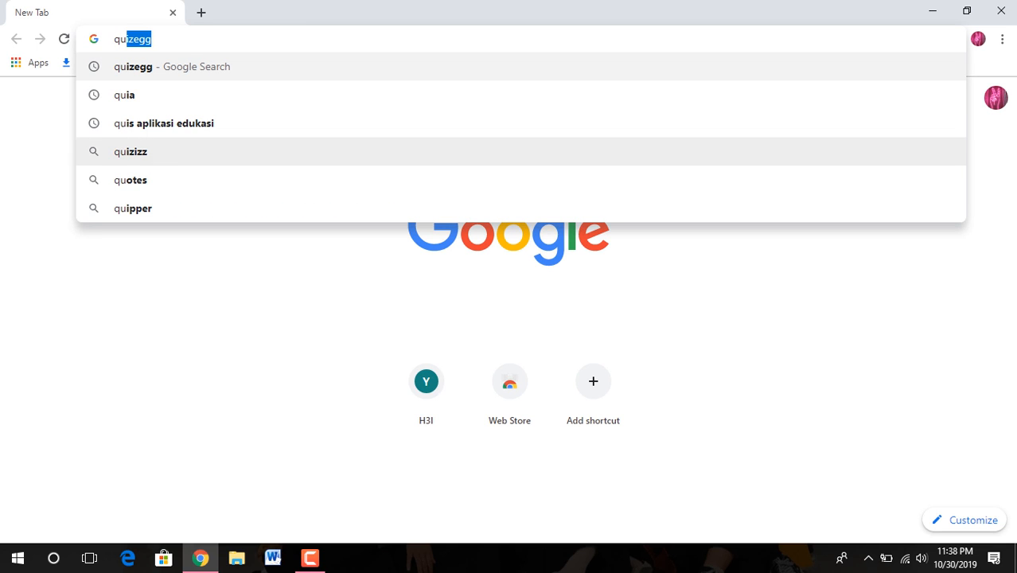
{"action": "key", "text": "Return"}
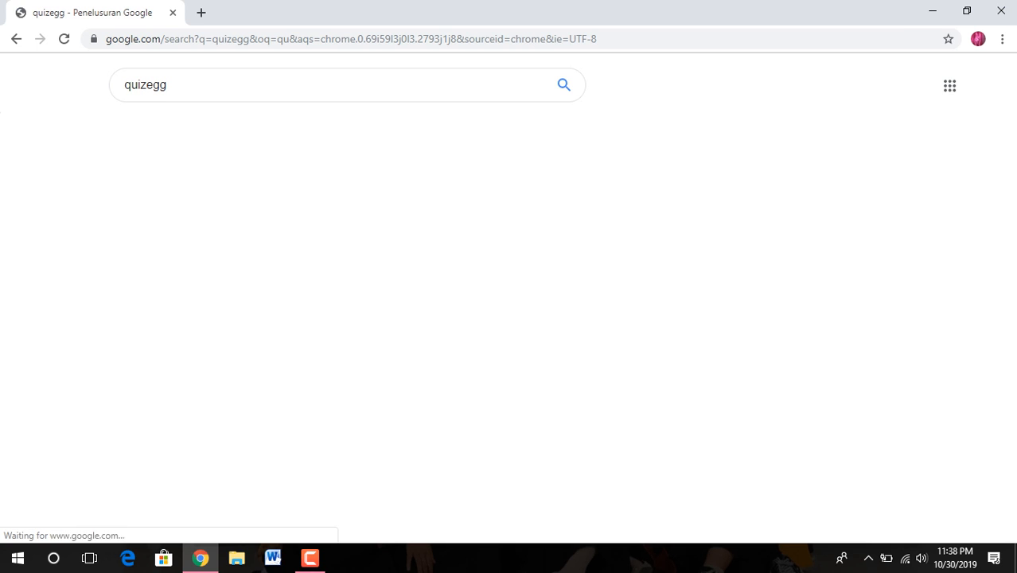
{"action": "left_click", "coordinate": [216, 192]}
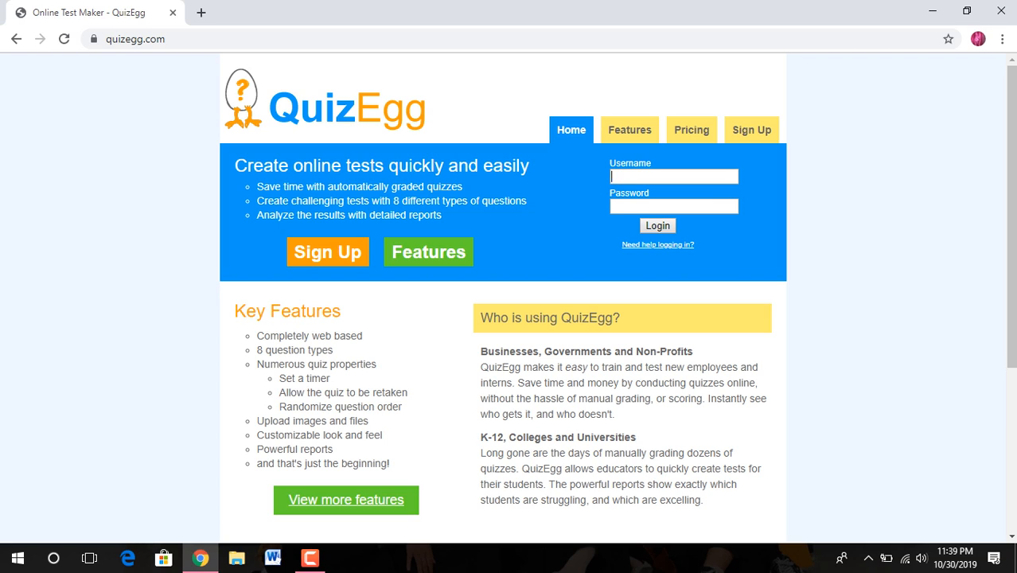
Step: Log in with the saved username and the account password, then create a new quiz
{"action": "left_click", "coordinate": [673, 177]}
{"action": "key", "text": "Down"}
{"action": "key", "text": "Down"}
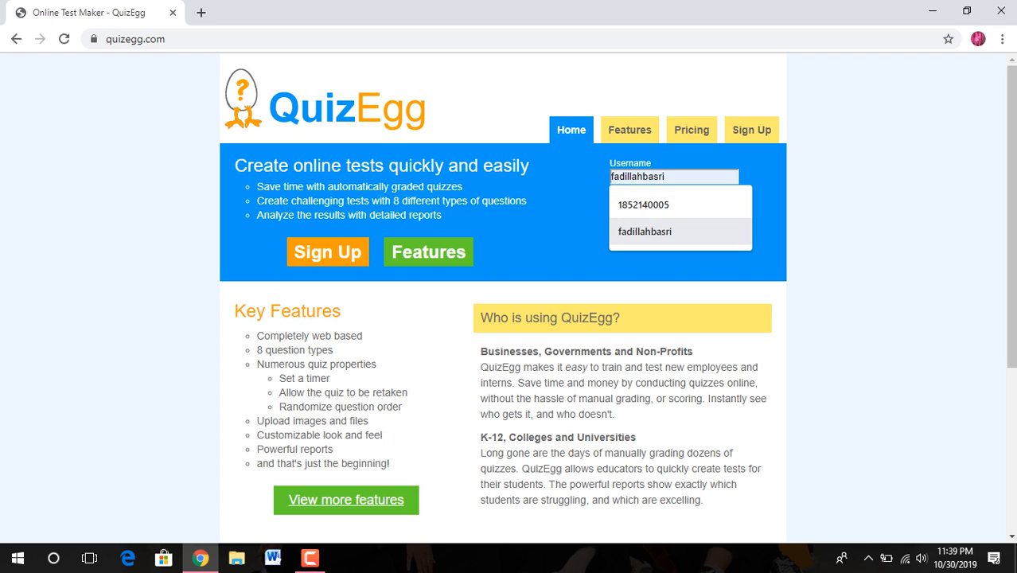
{"action": "key", "text": "Return"}
{"action": "left_click", "coordinate": [673, 207]}
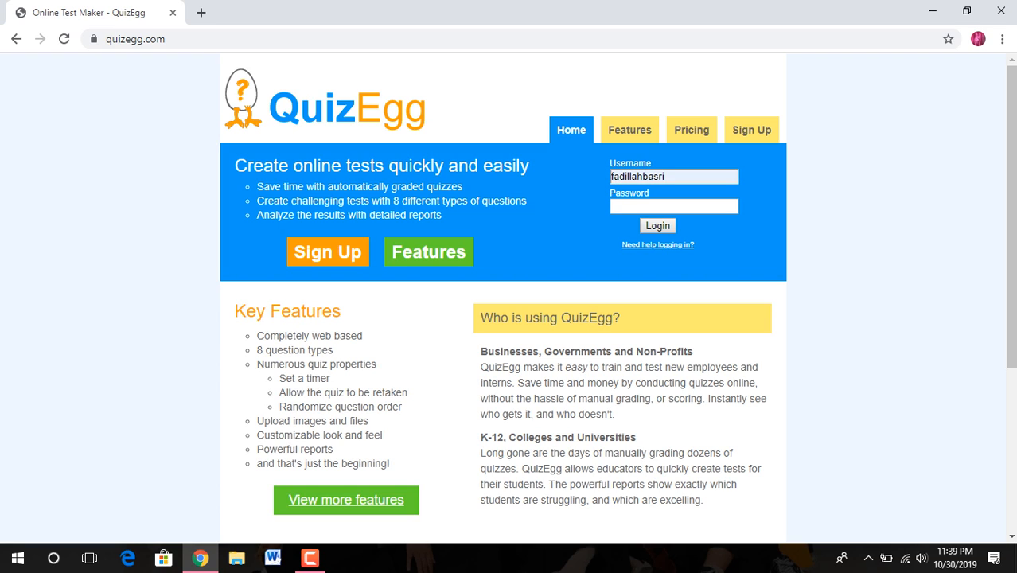
{"action": "type", "text": "•••••••••"}
{"action": "key", "text": "Return"}
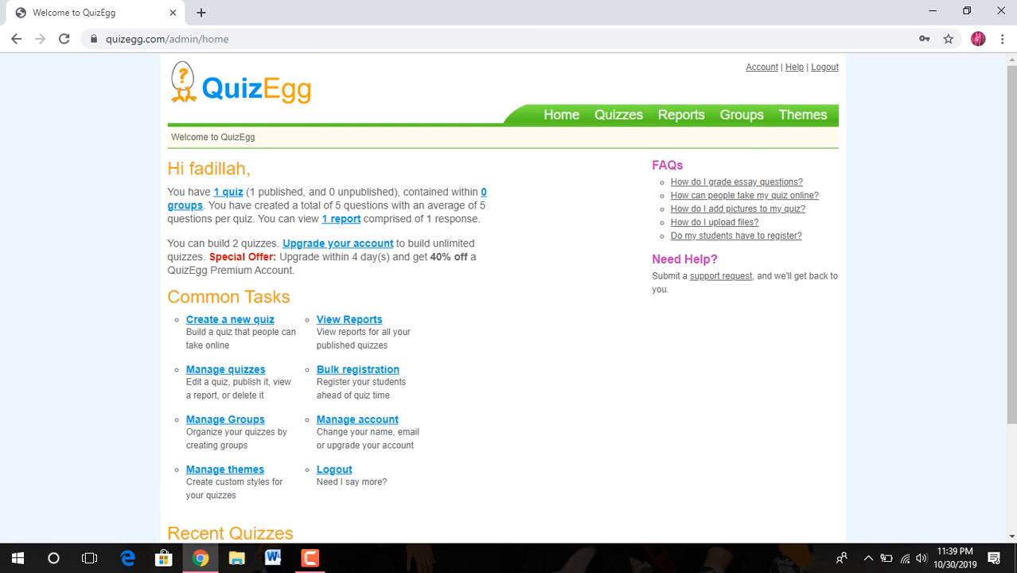
{"action": "scroll", "coordinate": [510, 294], "scroll_direction": "down", "scroll_amount": 1}
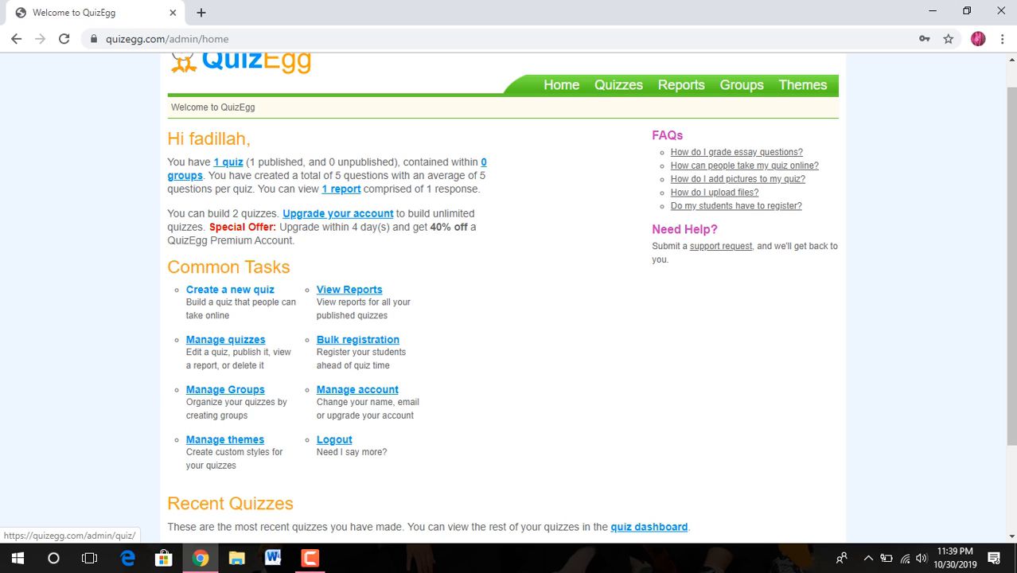
{"action": "left_click", "coordinate": [230, 289]}
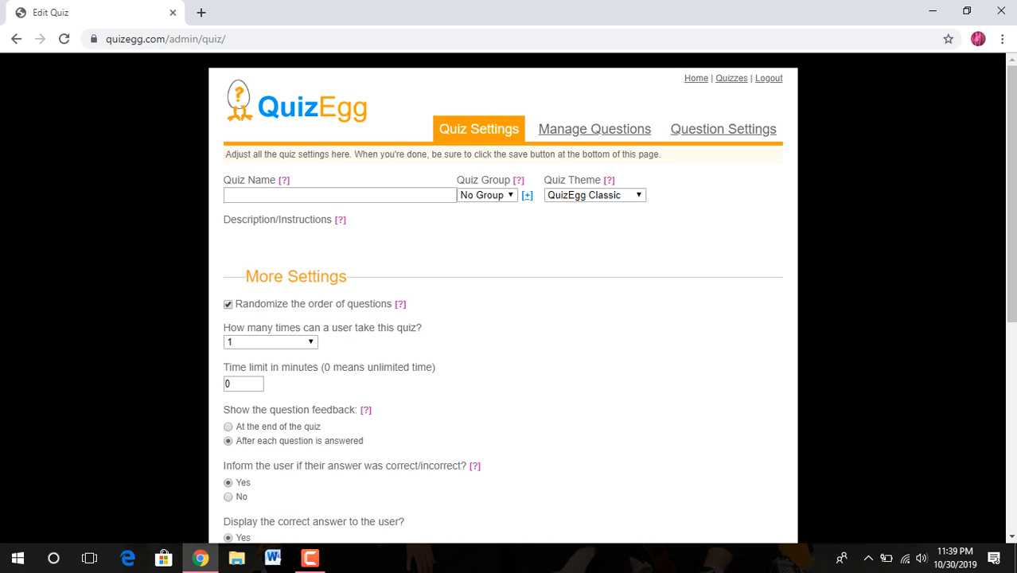
Step: Name the quiz 'First Assignment' with description 'Can you tell wether this statement is true or false?'
{"action": "left_click", "coordinate": [302, 195]}
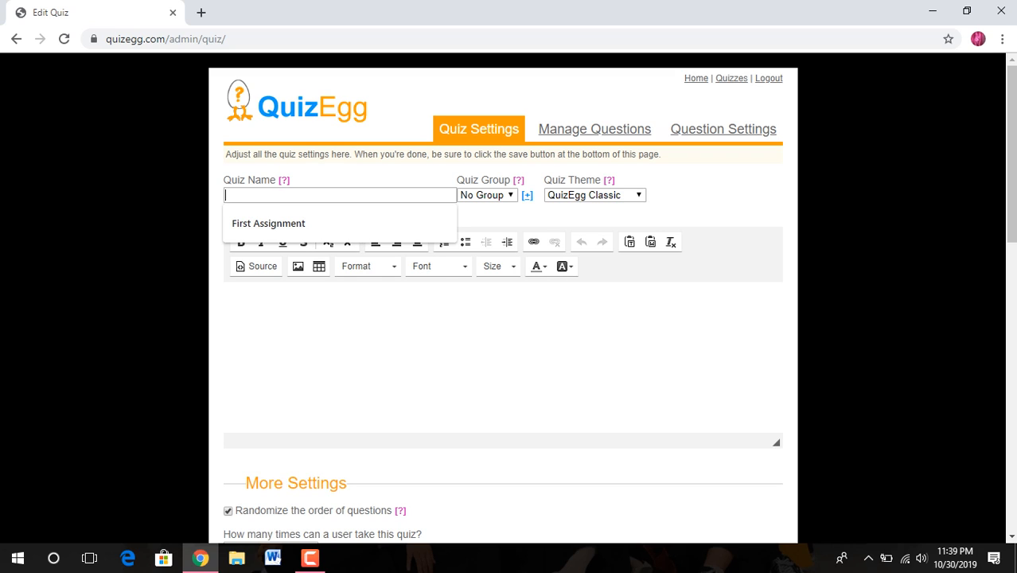
{"action": "key", "text": "Down"}
{"action": "key", "text": "Return"}
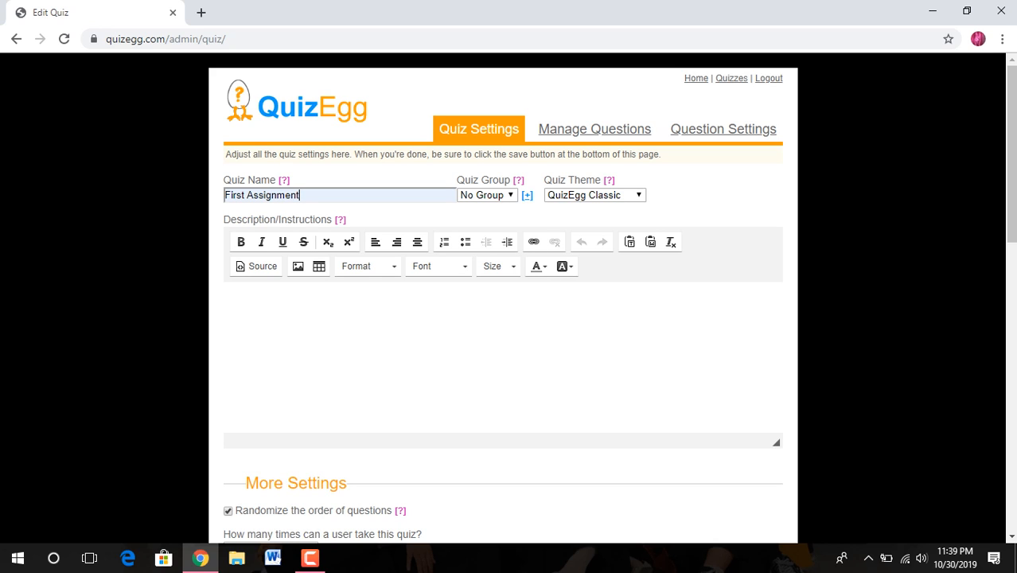
{"action": "left_click", "coordinate": [239, 304]}
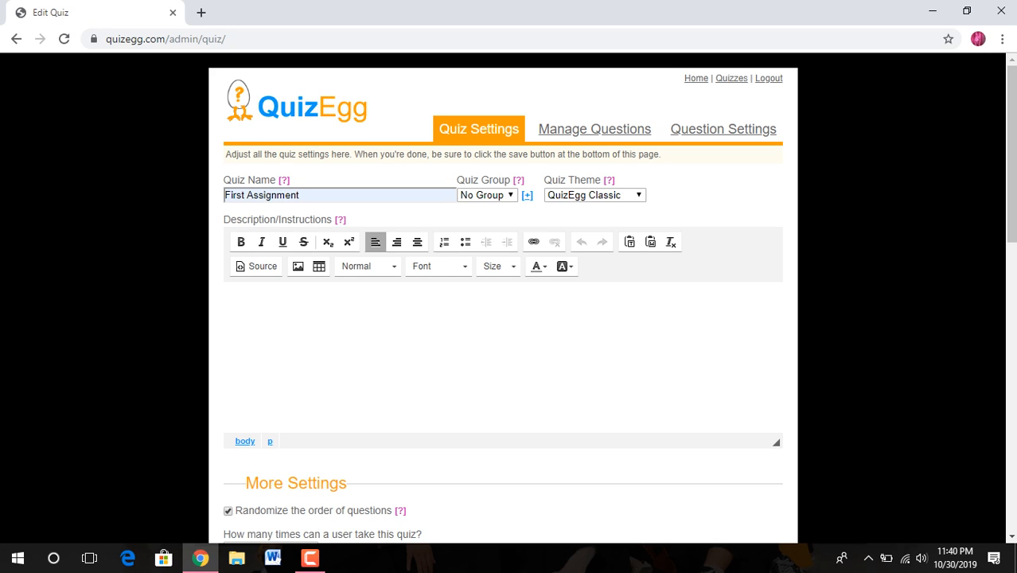
{"action": "type", "text": "Can you tell wether "}
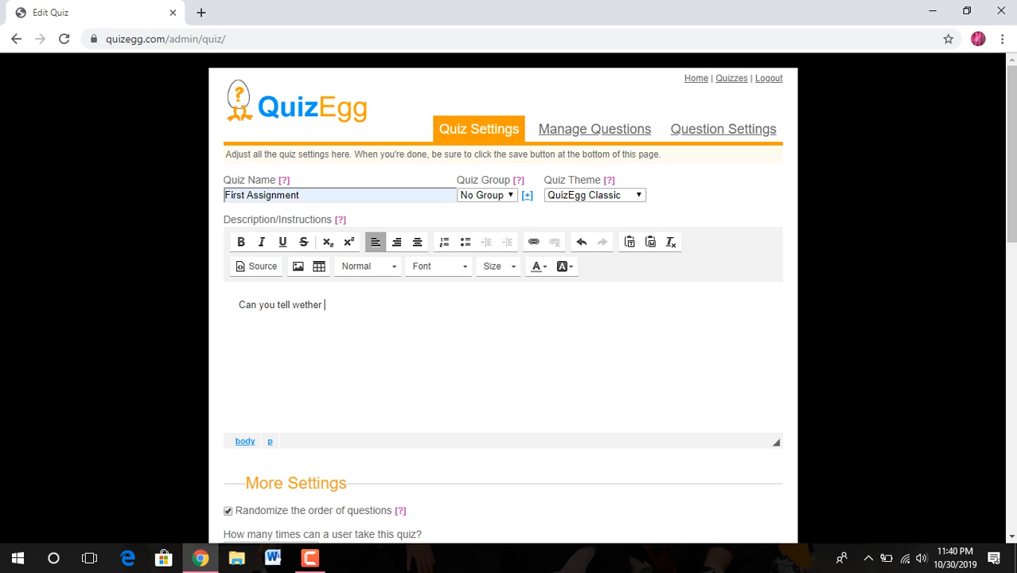
{"action": "type", "text": "this statement is true o"}
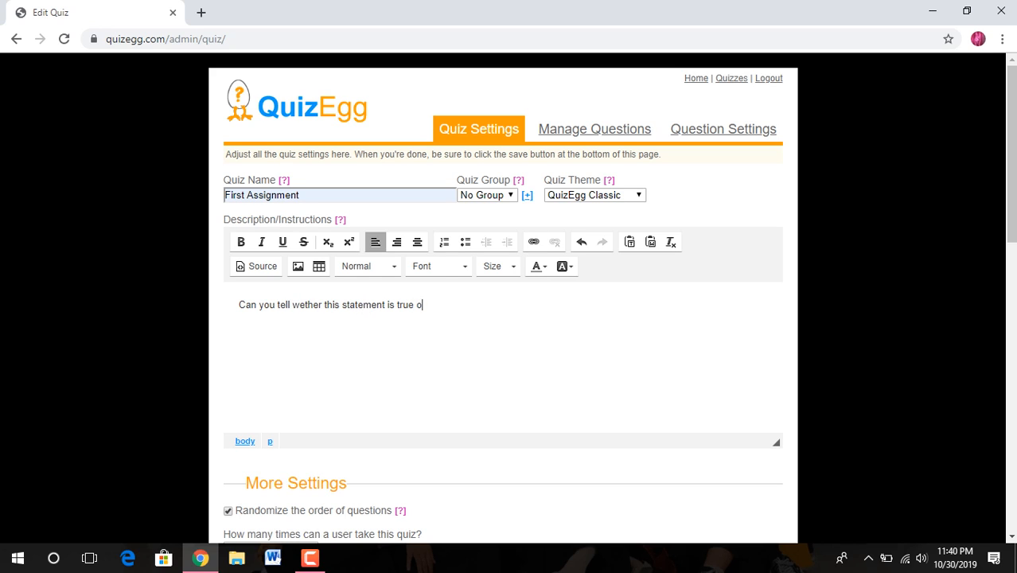
{"action": "type", "text": "r false?"}
Step: Change the quiz time limit from 0 to 1 minute
{"action": "scroll", "coordinate": [503, 298], "scroll_direction": "down", "scroll_amount": 3}
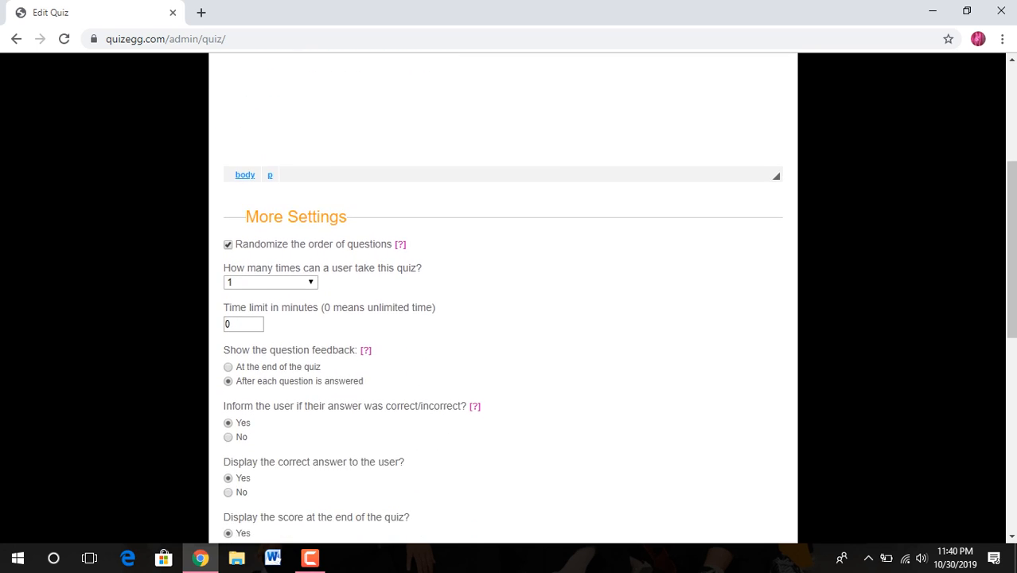
{"action": "scroll", "coordinate": [503, 298], "scroll_direction": "down", "scroll_amount": 2}
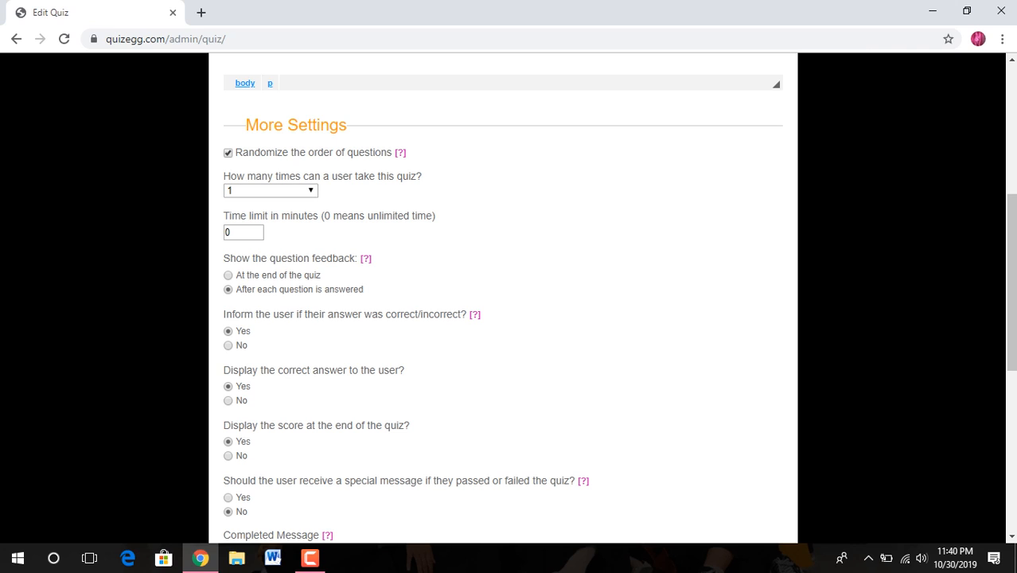
{"action": "left_click", "coordinate": [235, 233]}
{"action": "key", "text": "BackSpace"}
{"action": "type", "text": "1"}
Step: Replace the passcode placeholder with an access passcode and save the quiz settings
{"action": "scroll", "coordinate": [509, 318], "scroll_direction": "down", "scroll_amount": 3}
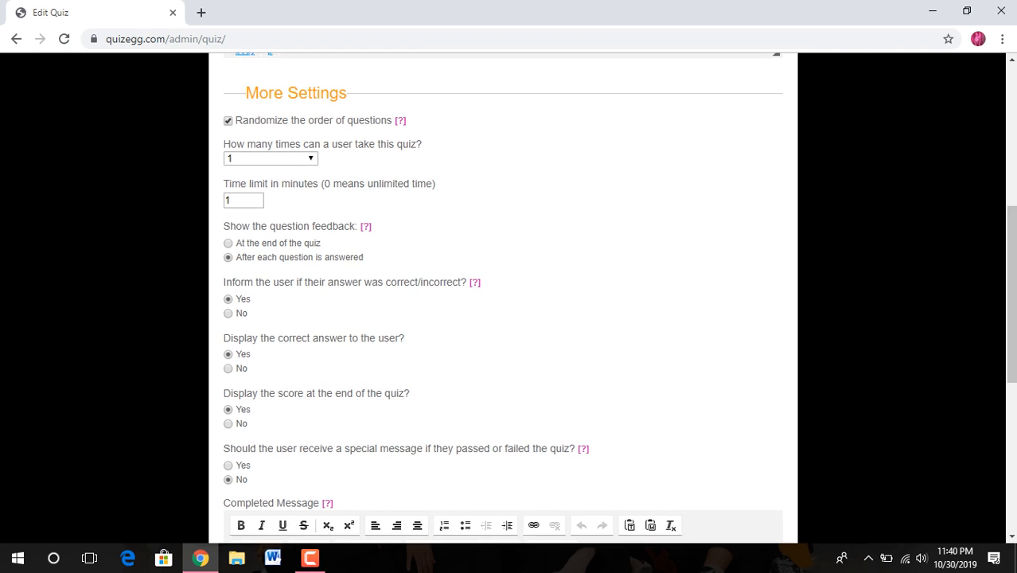
{"action": "scroll", "coordinate": [509, 318], "scroll_direction": "down", "scroll_amount": 3}
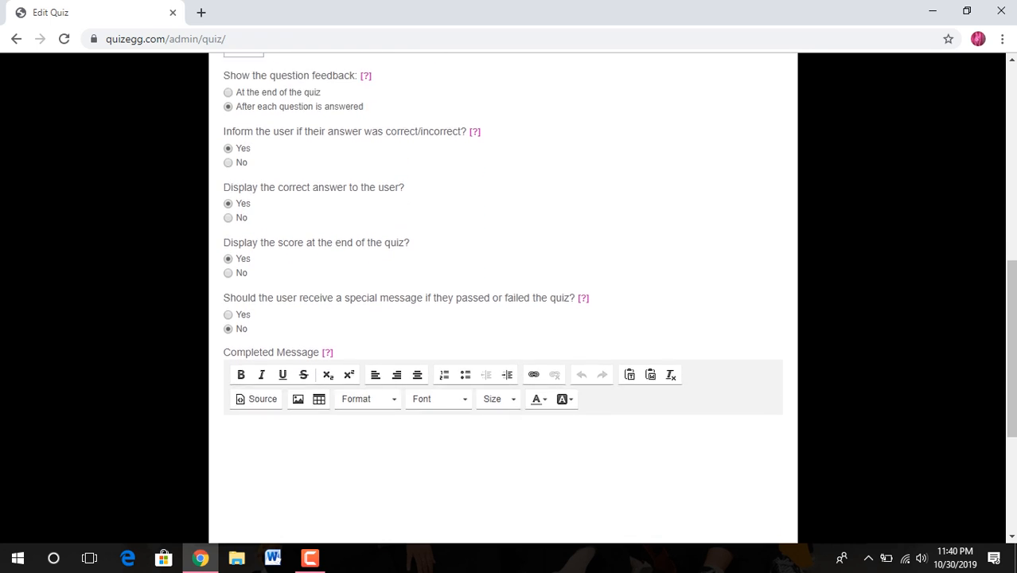
{"action": "scroll", "coordinate": [509, 319], "scroll_direction": "down", "scroll_amount": 3}
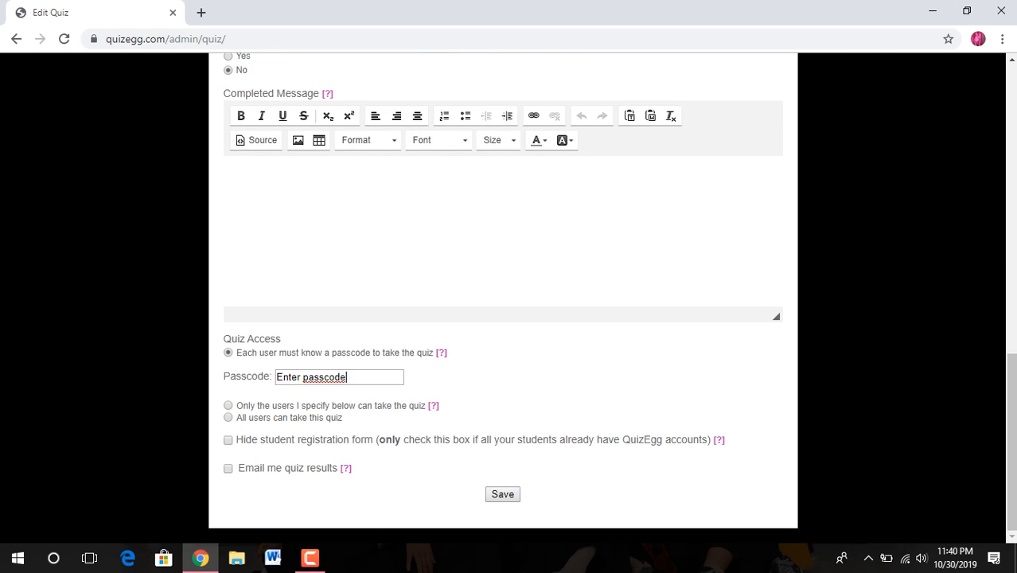
{"action": "key", "text": "BackSpace"}
{"action": "key", "text": "BackSpace"}
{"action": "key", "text": "BackSpace"}
{"action": "key", "text": "BackSpace"}
{"action": "key", "text": "BackSpace"}
{"action": "key", "text": "BackSpace"}
{"action": "key", "text": "BackSpace"}
{"action": "key", "text": "BackSpace"}
{"action": "key", "text": "BackSpace"}
{"action": "key", "text": "BackSpace"}
{"action": "key", "text": "BackSpace"}
{"action": "key", "text": "BackSpace"}
{"action": "key", "text": "BackSpace"}
{"action": "key", "text": "BackSpace"}
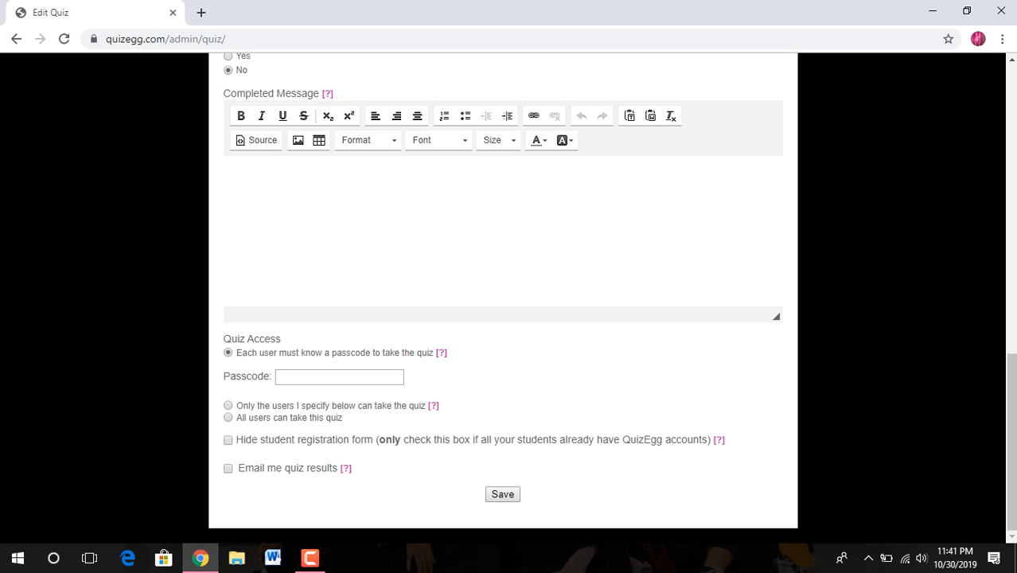
{"action": "type", "text": "12345"}
{"action": "key", "text": "Return"}
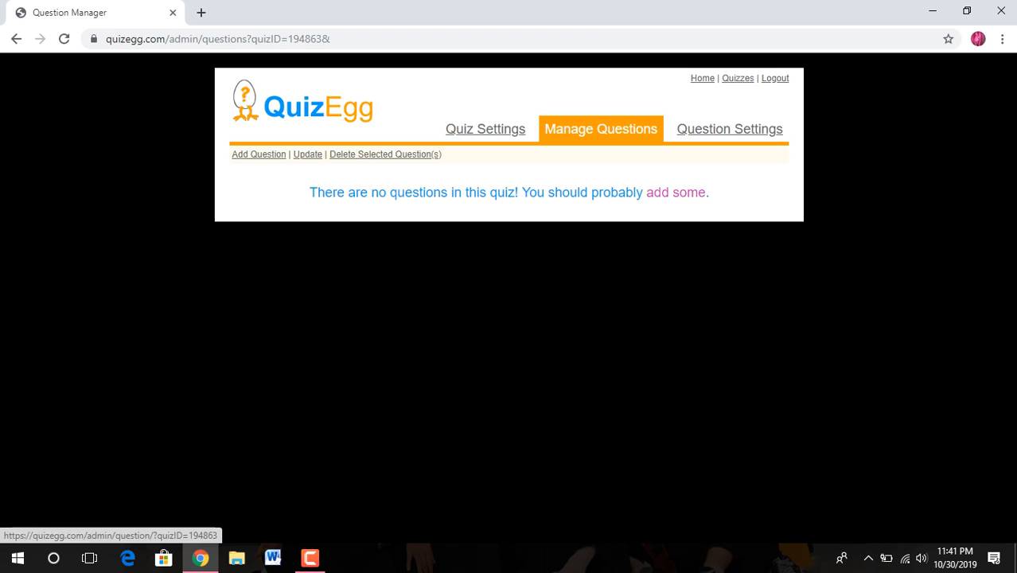
Step: Add Question 1 and switch its type from Multiple Choice to True/False
{"action": "left_click", "coordinate": [676, 193]}
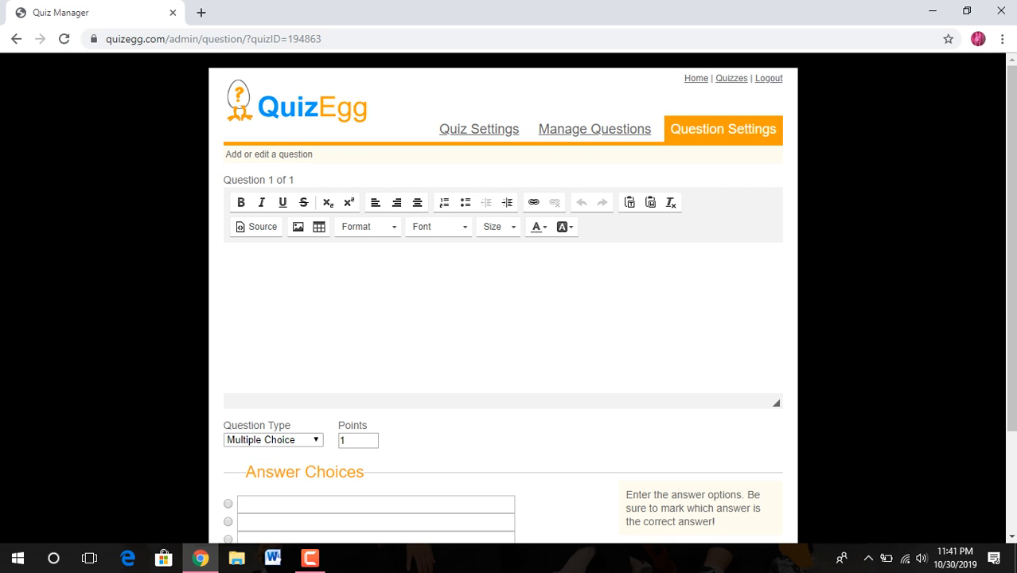
{"action": "scroll", "coordinate": [509, 298], "scroll_direction": "down", "scroll_amount": 1}
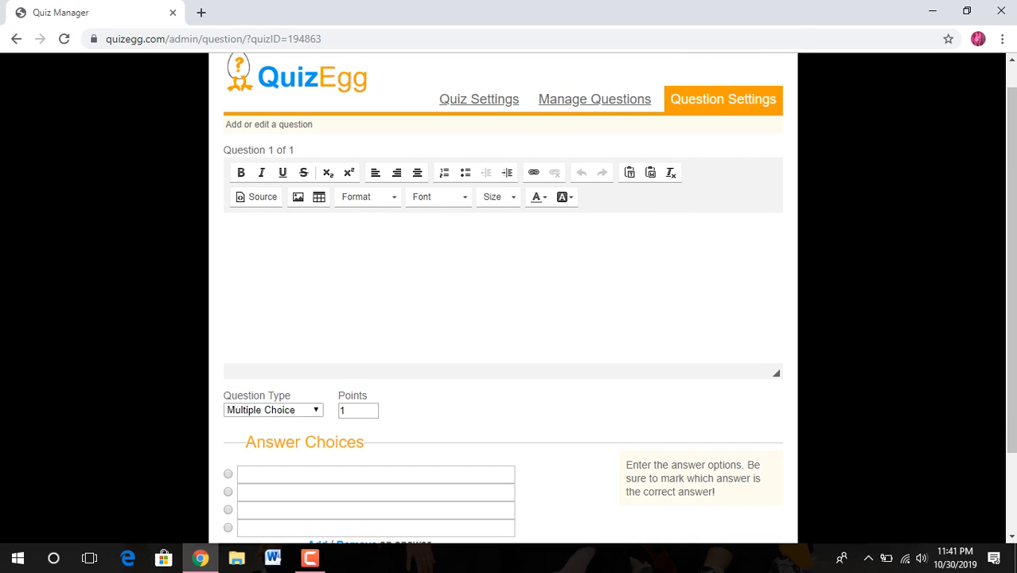
{"action": "scroll", "coordinate": [509, 299], "scroll_direction": "down", "scroll_amount": 3}
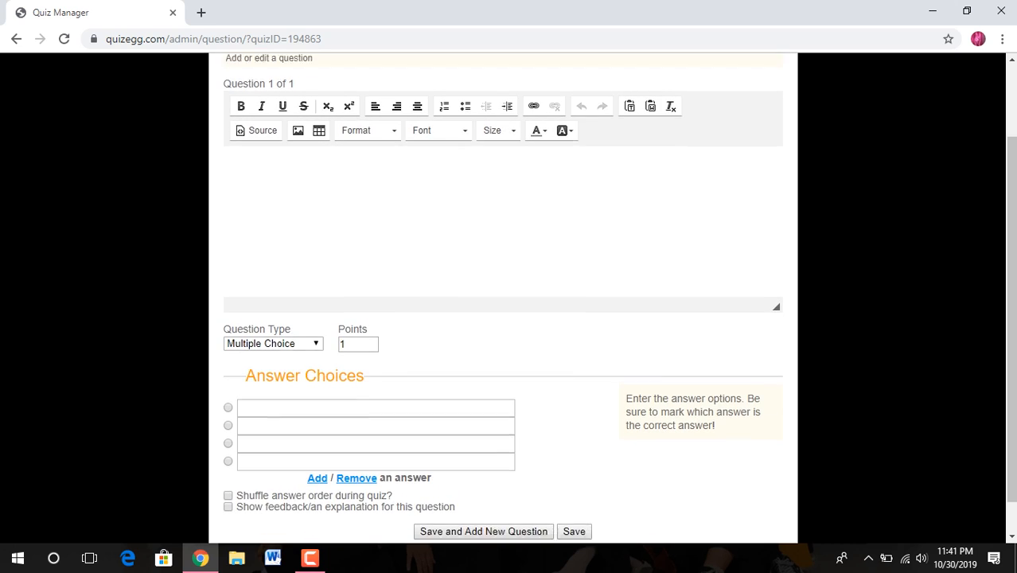
{"action": "left_click", "coordinate": [273, 321]}
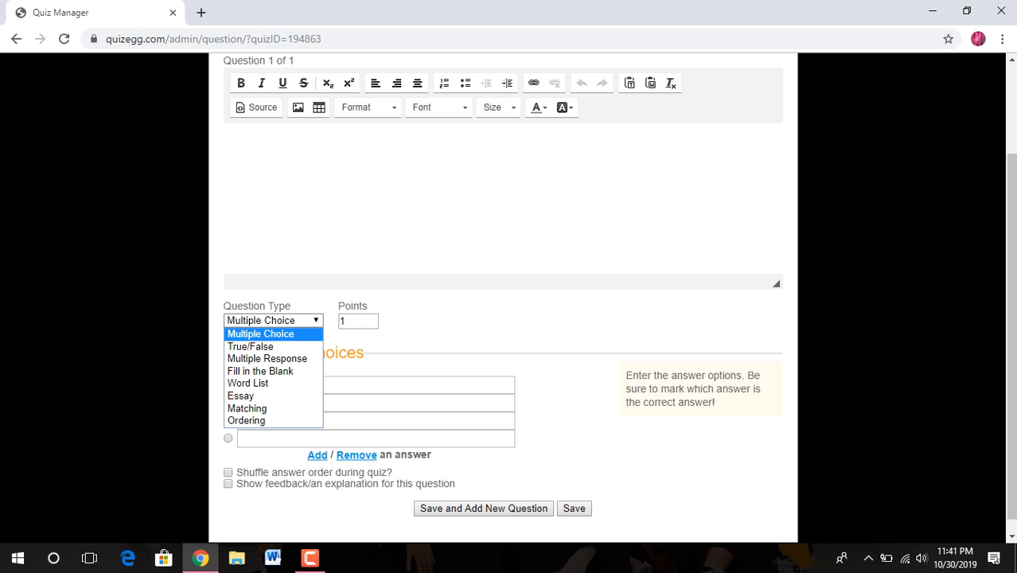
{"action": "key", "text": "Down"}
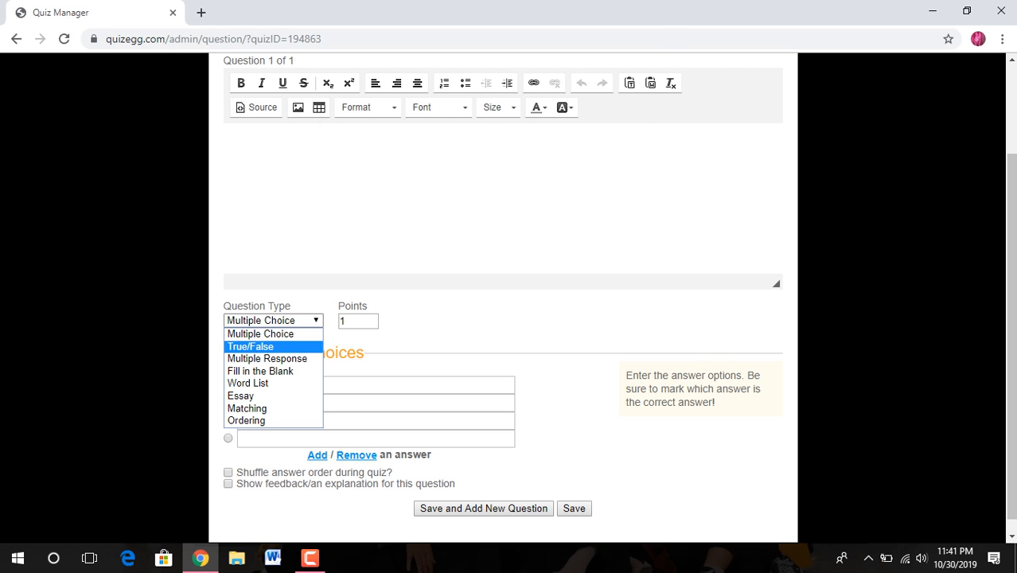
{"action": "key", "text": "Return"}
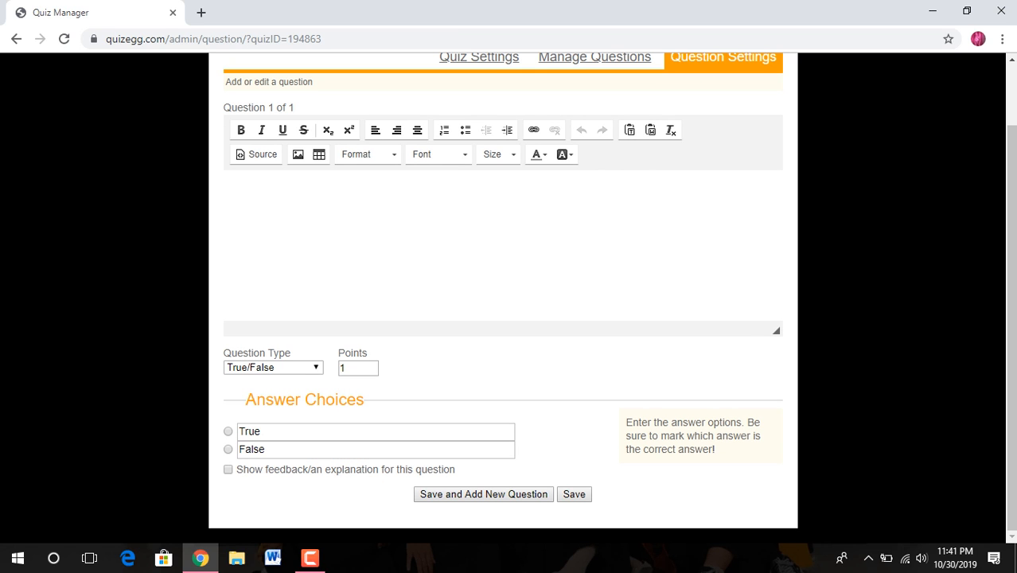
{"action": "left_click", "coordinate": [239, 194]}
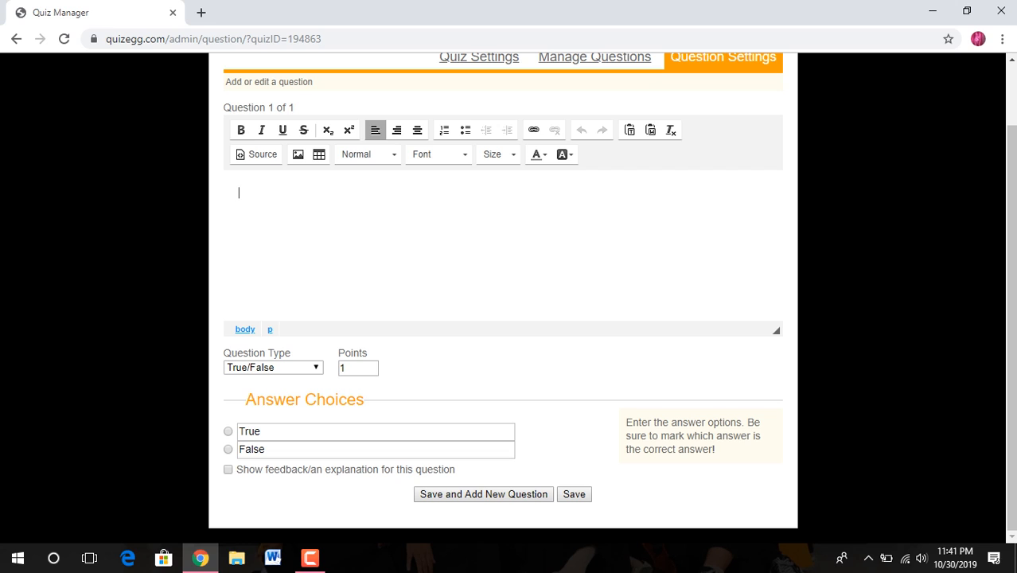
Step: Enter 'Tongue has different section for each taste.', set 80 points, and enable an explanation
{"action": "type", "text": "Tongue has different"}
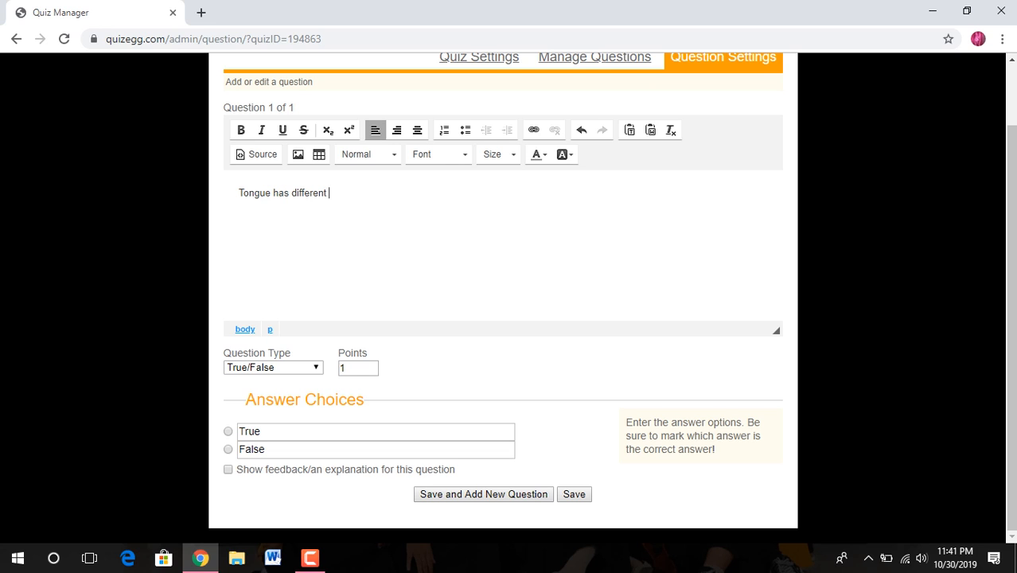
{"action": "type", "text": " section for each taste."}
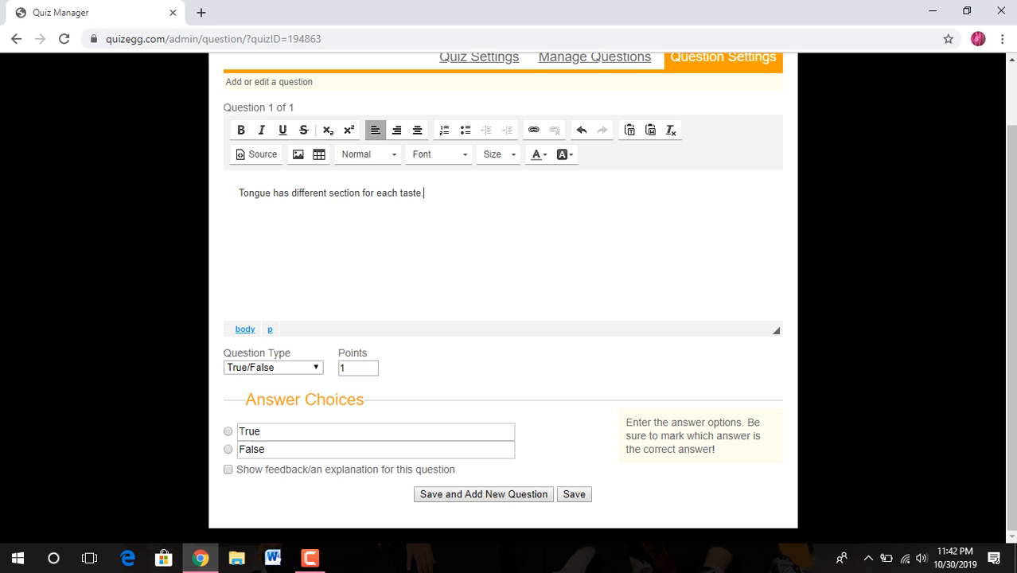
{"action": "left_click", "coordinate": [354, 368]}
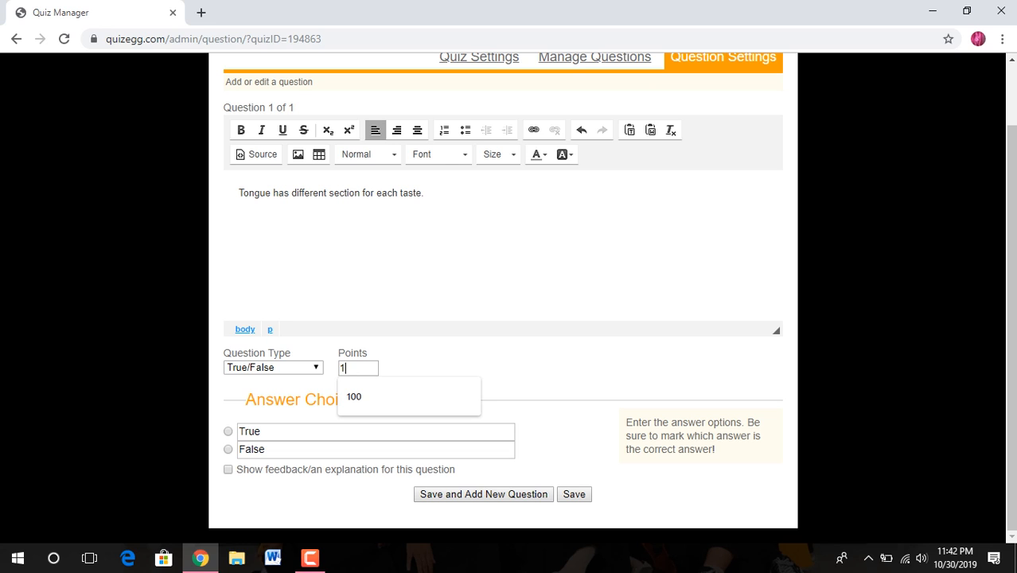
{"action": "key", "text": "BackSpace"}
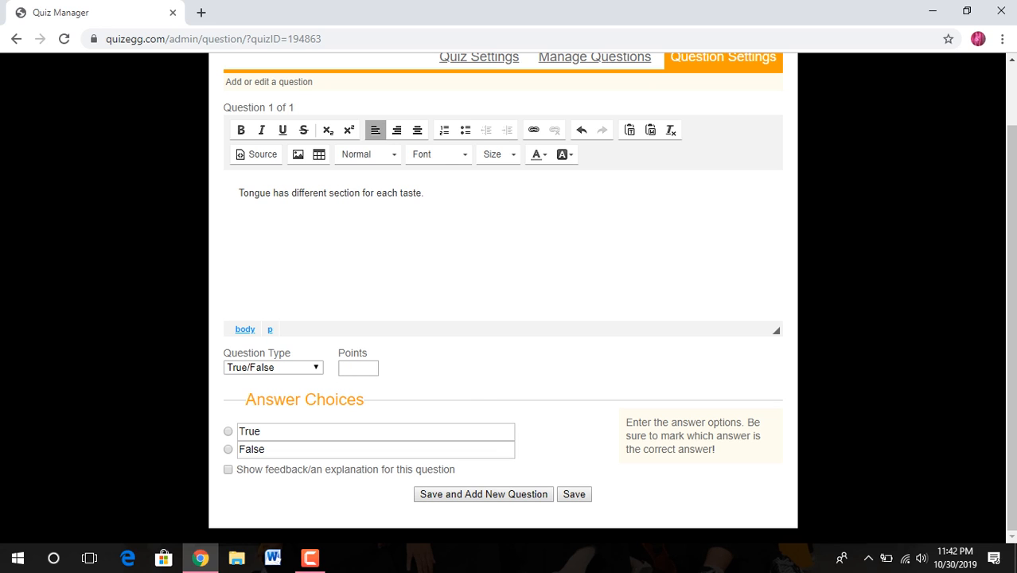
{"action": "type", "text": "80"}
{"action": "left_click", "coordinate": [228, 470]}
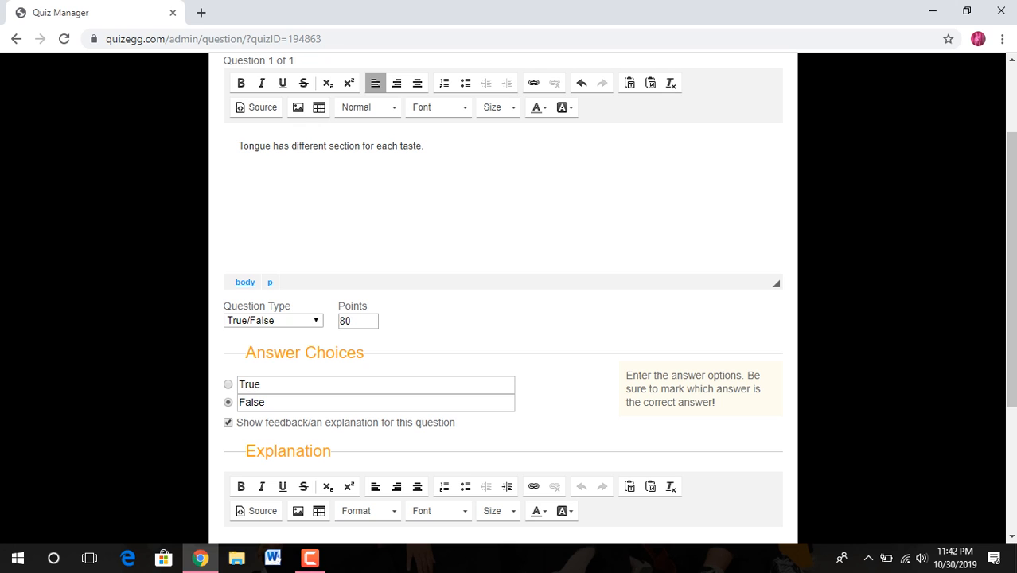
{"action": "scroll", "coordinate": [510, 318], "scroll_direction": "down", "scroll_amount": 3}
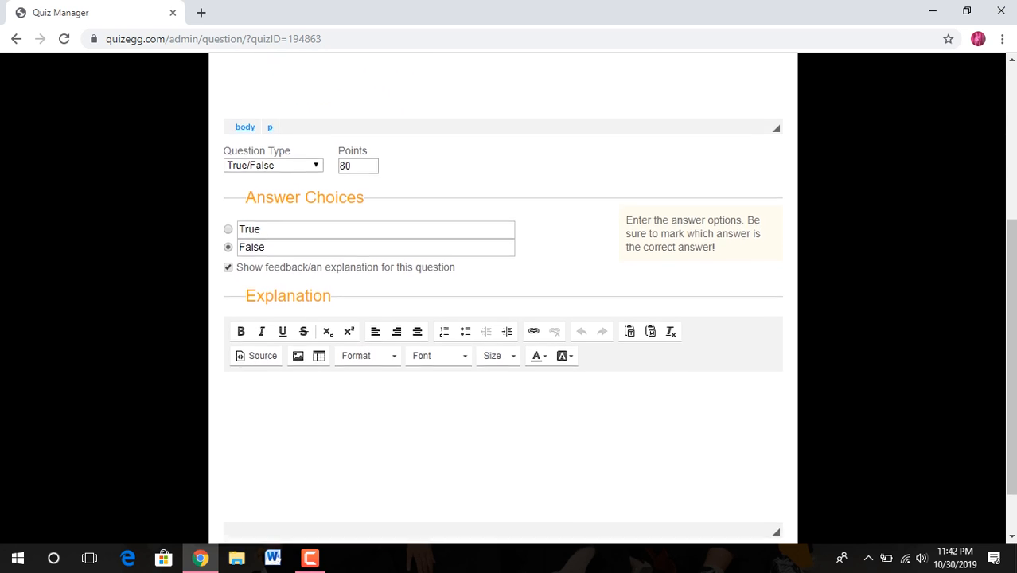
{"action": "left_click", "coordinate": [240, 342]}
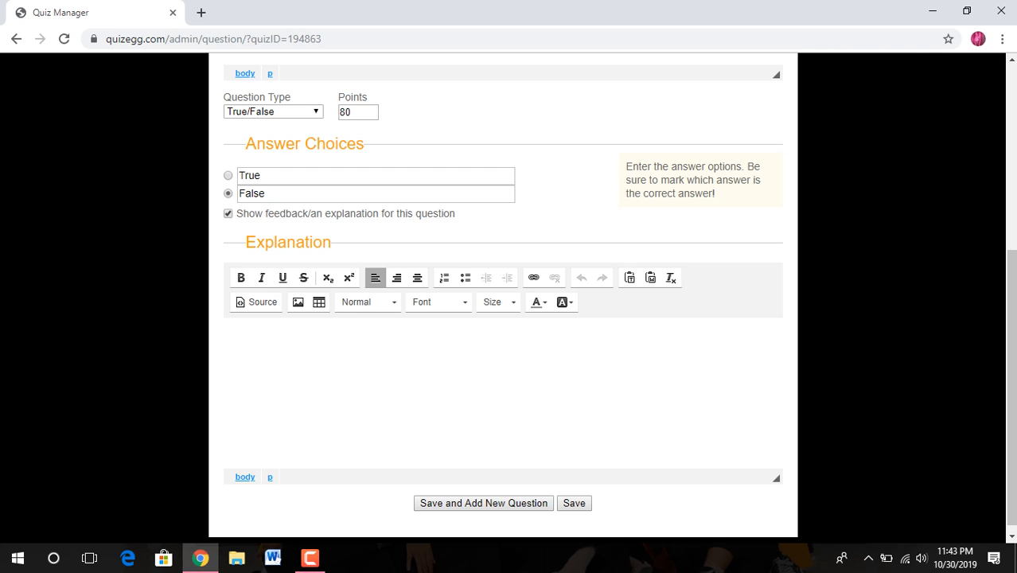
Step: Add the explanation that taste receptors are scattered over the tongue, save, and open publishing
{"action": "type", "text": "Our tongue is not parted"}
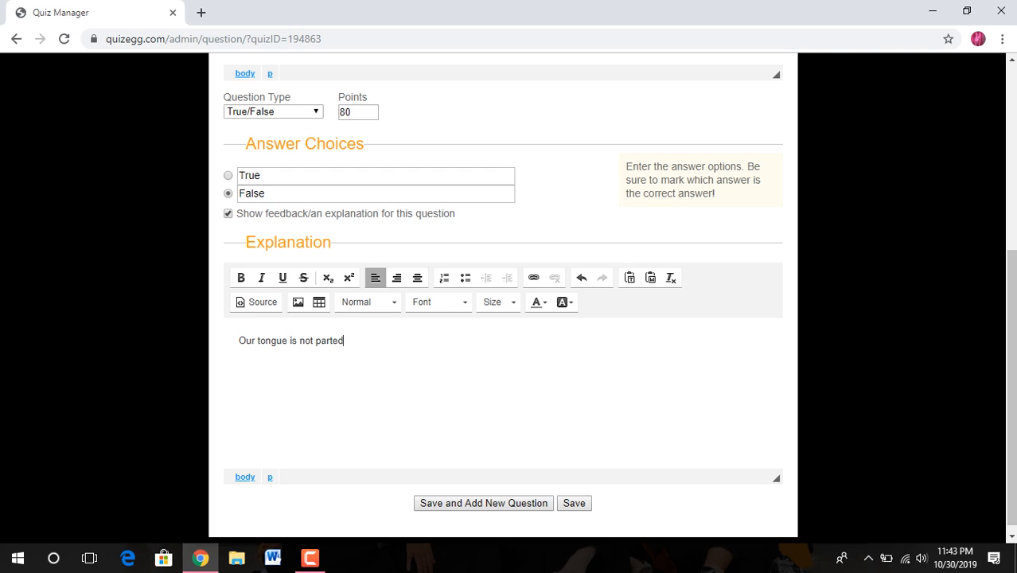
{"action": "type", "text": ". In reLIT"}
{"action": "key", "text": "BackSpace"}
{"action": "key", "text": "BackSpace"}
{"action": "key", "text": "BackSpace"}
{"action": "type", "text": "ality, the receptors"}
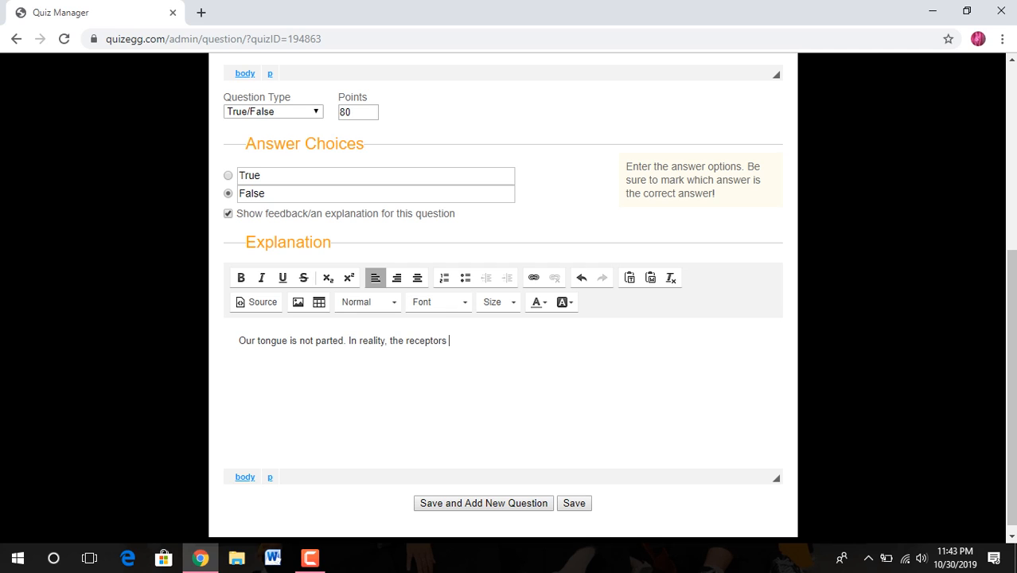
{"action": "type", "text": " that carry these sense"}
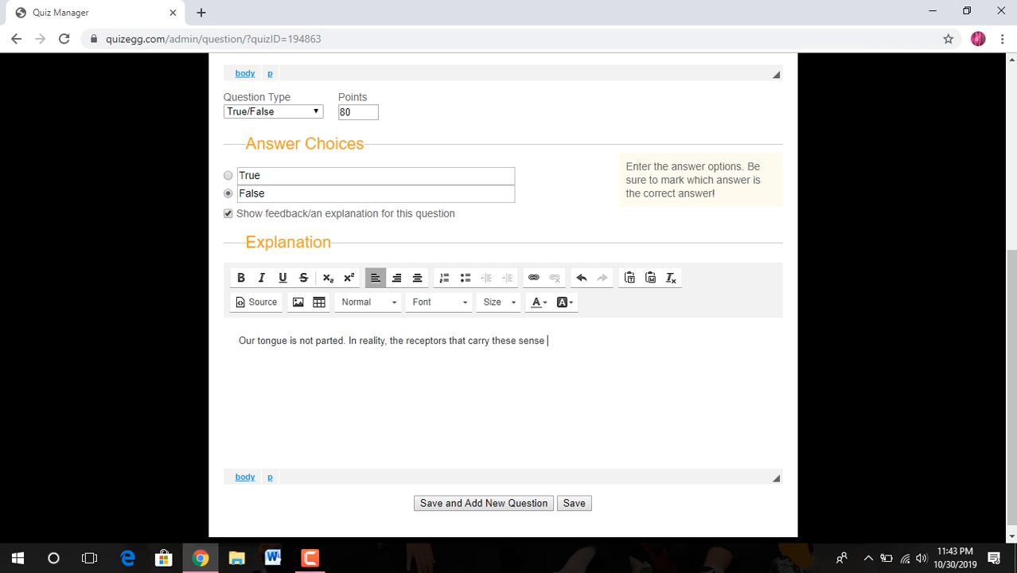
{"action": "type", "text": " of taste are scattered"}
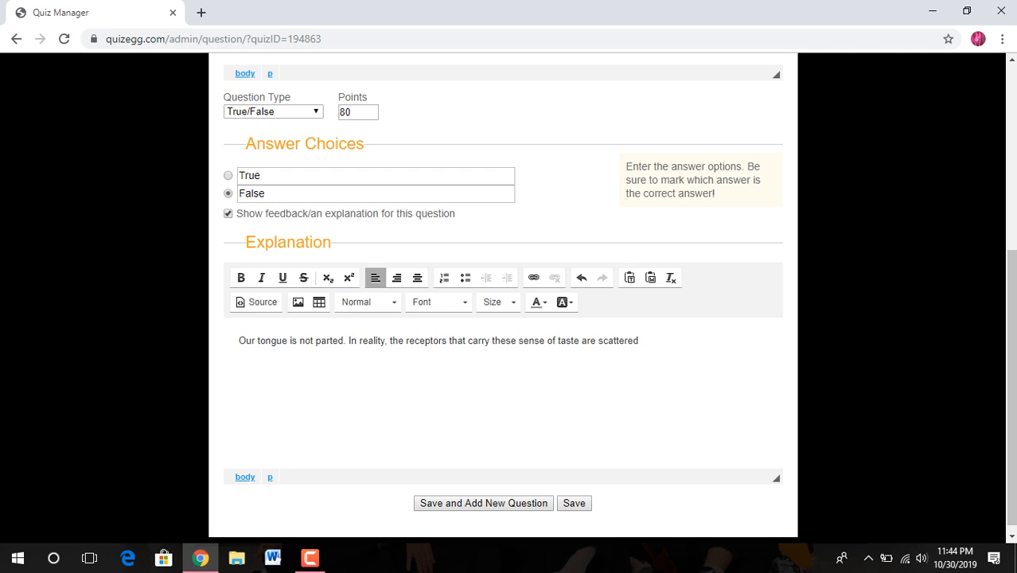
{"action": "type", "text": " all over the tongue."}
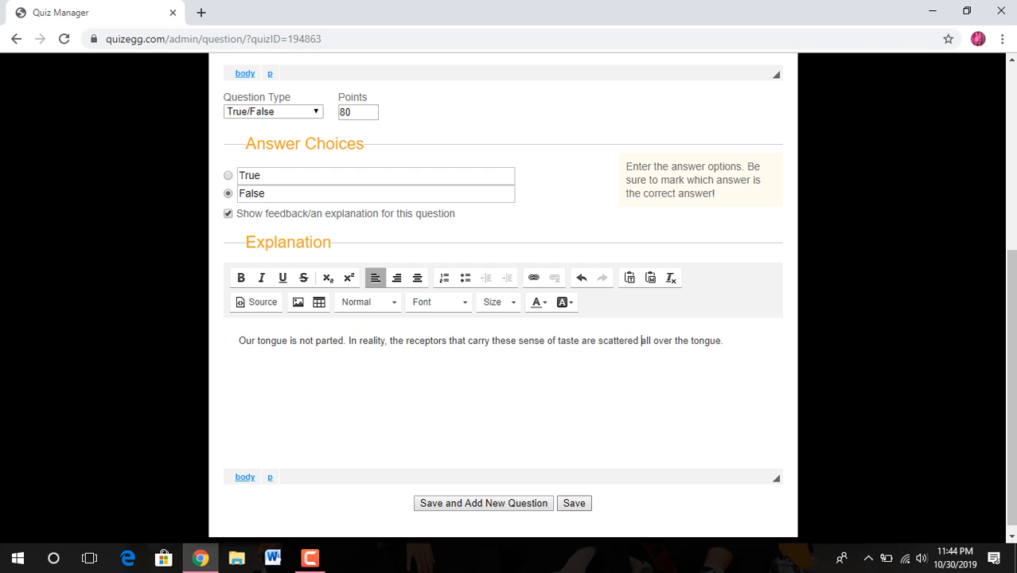
{"action": "left_click", "coordinate": [573, 503]}
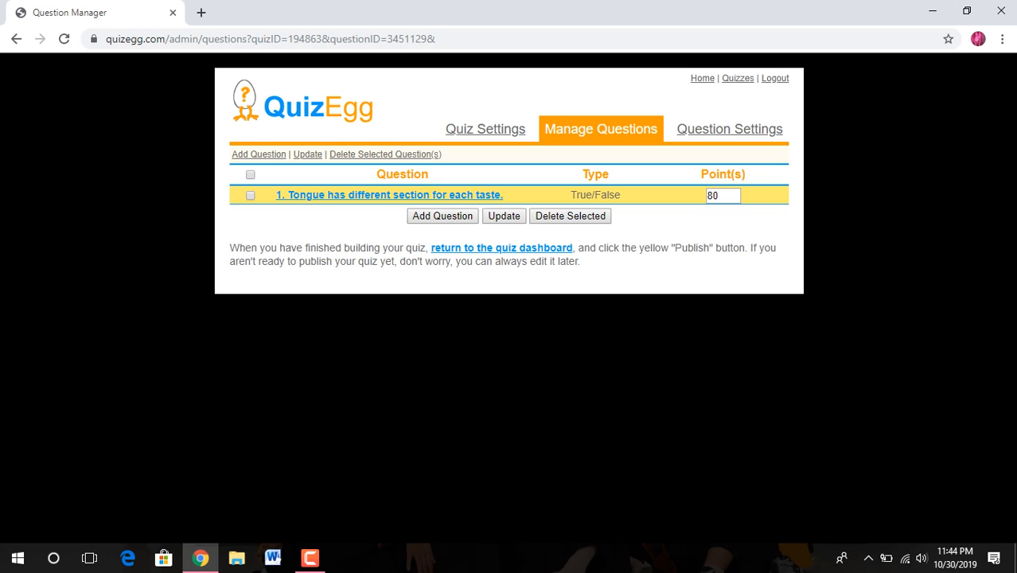
{"action": "left_click", "coordinate": [502, 247]}
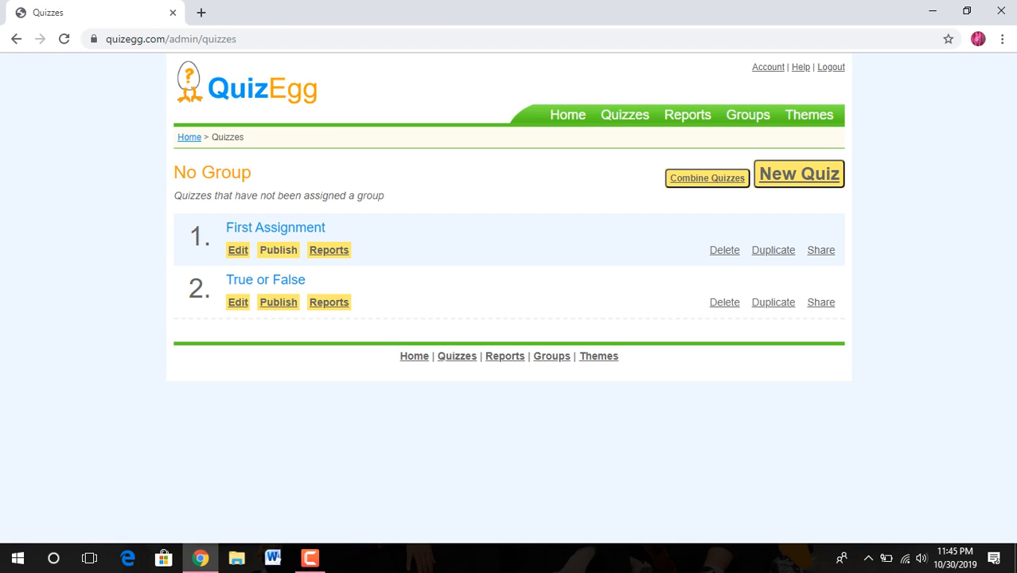
{"action": "left_click", "coordinate": [278, 250]}
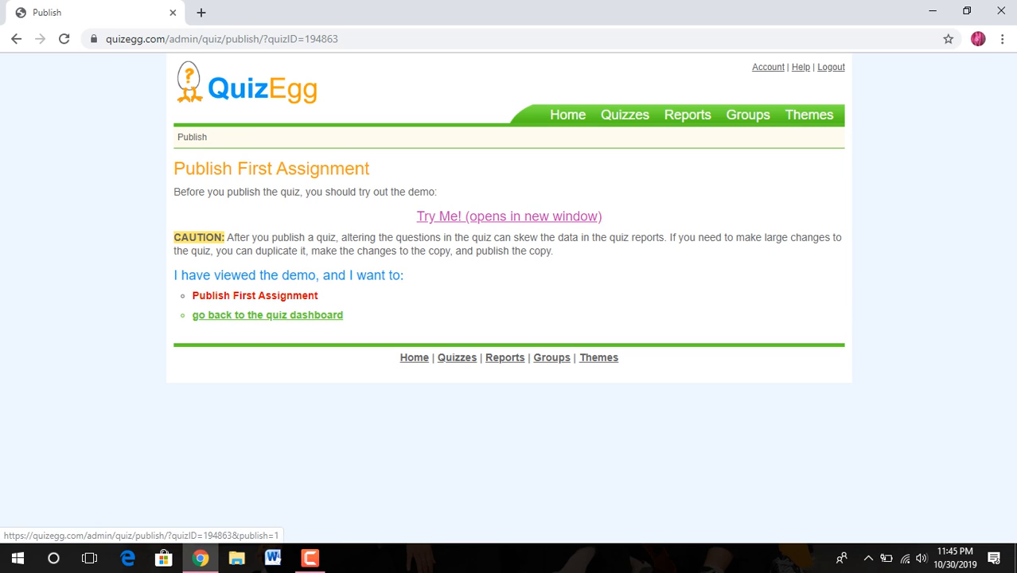
{"action": "left_click", "coordinate": [255, 295]}
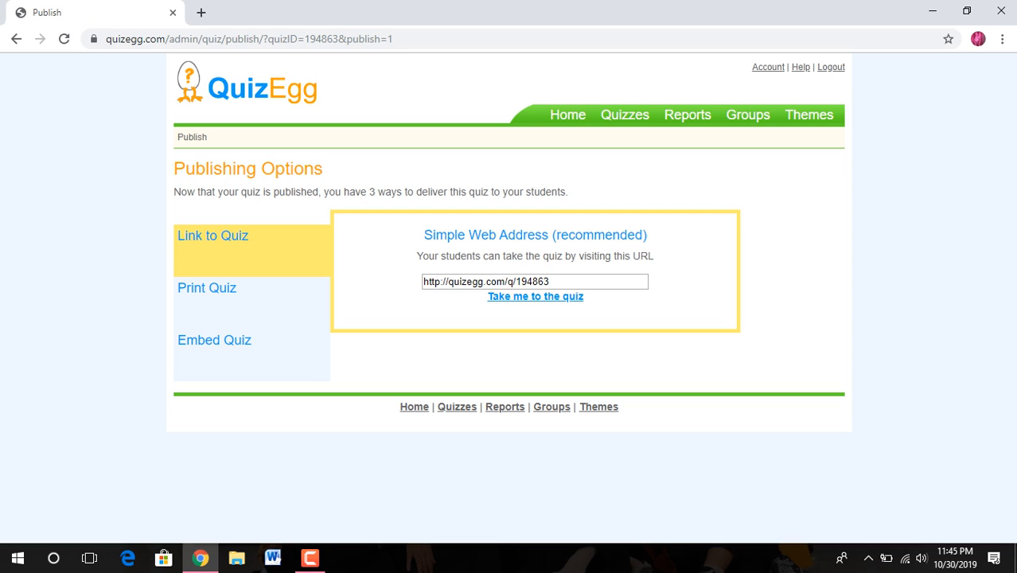
{"action": "left_click", "coordinate": [309, 558]}
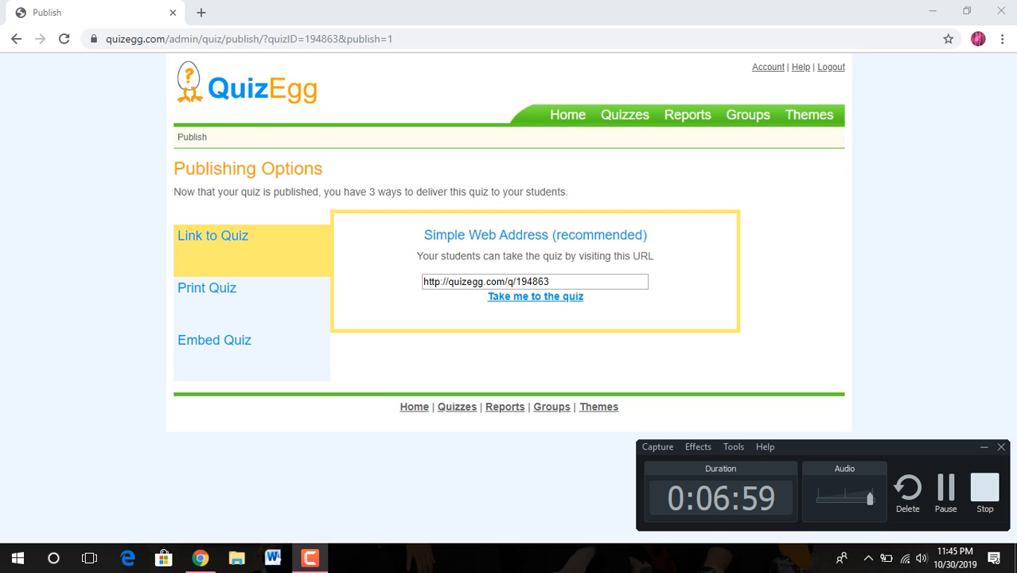